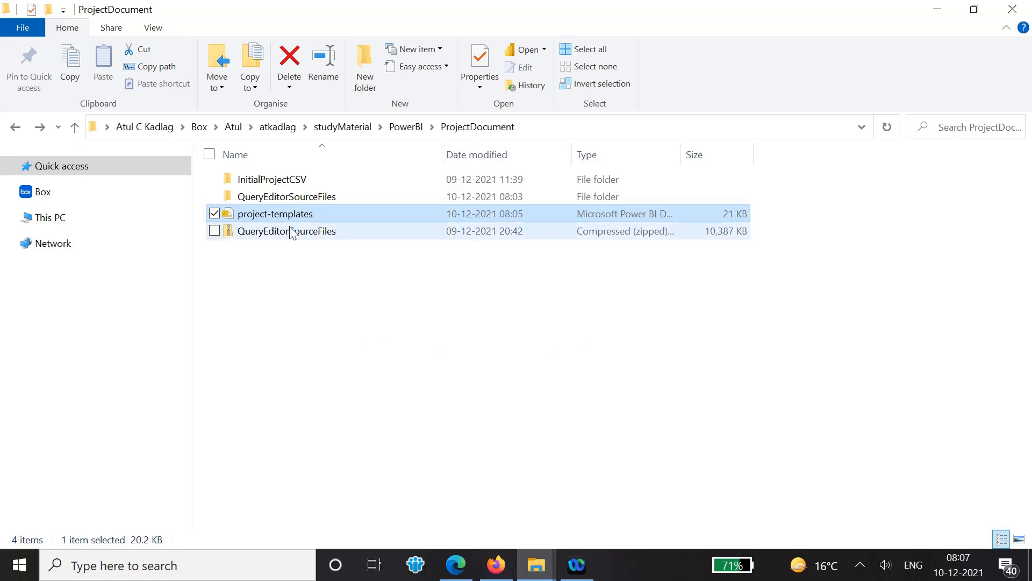
- Look through the Source folder inside QueryEditorSourceFiles, then return to ProjectDocument and select the QueryEditorSourceFiles zip
click(293, 197)
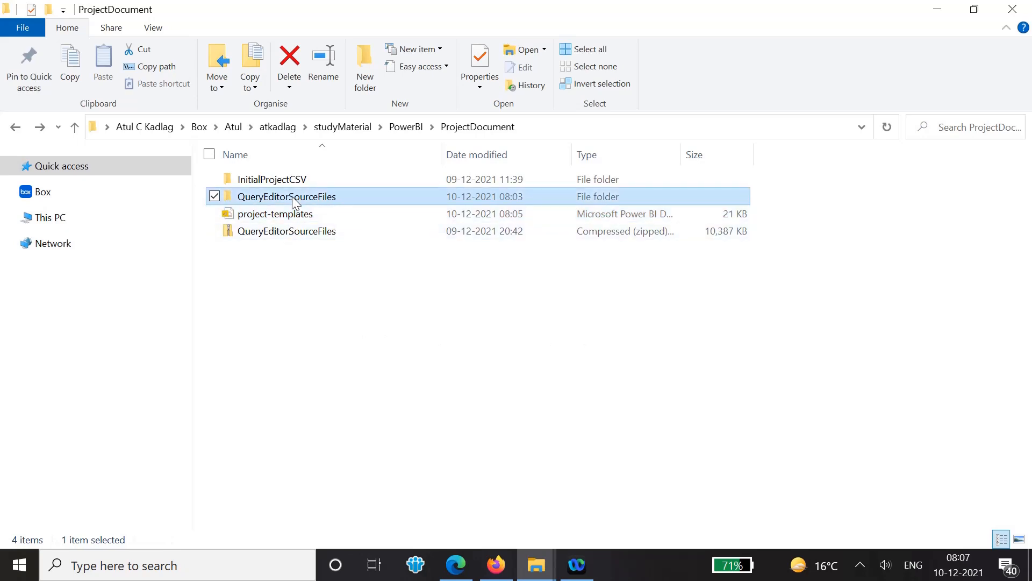
double_click(294, 198)
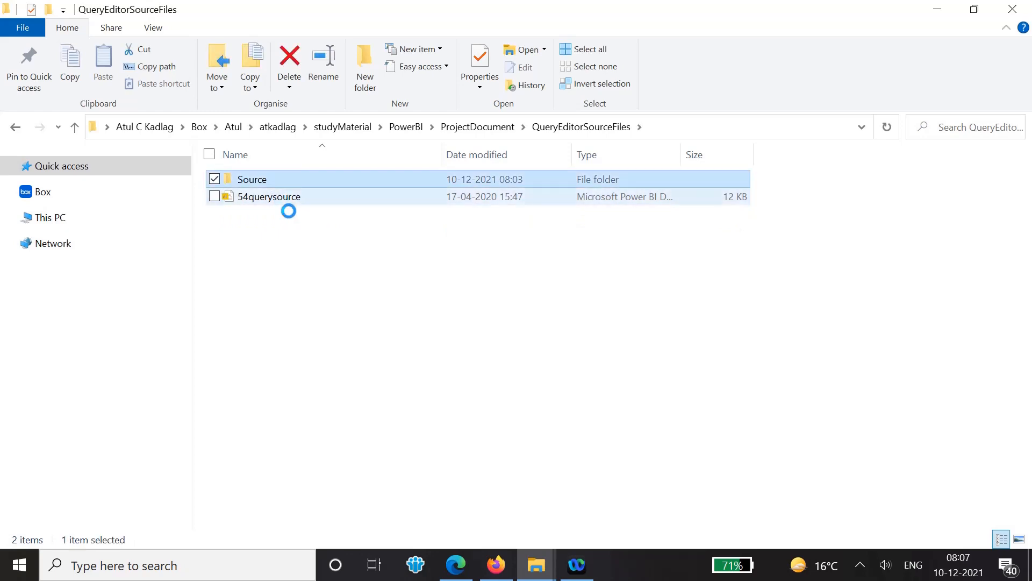
key(Return)
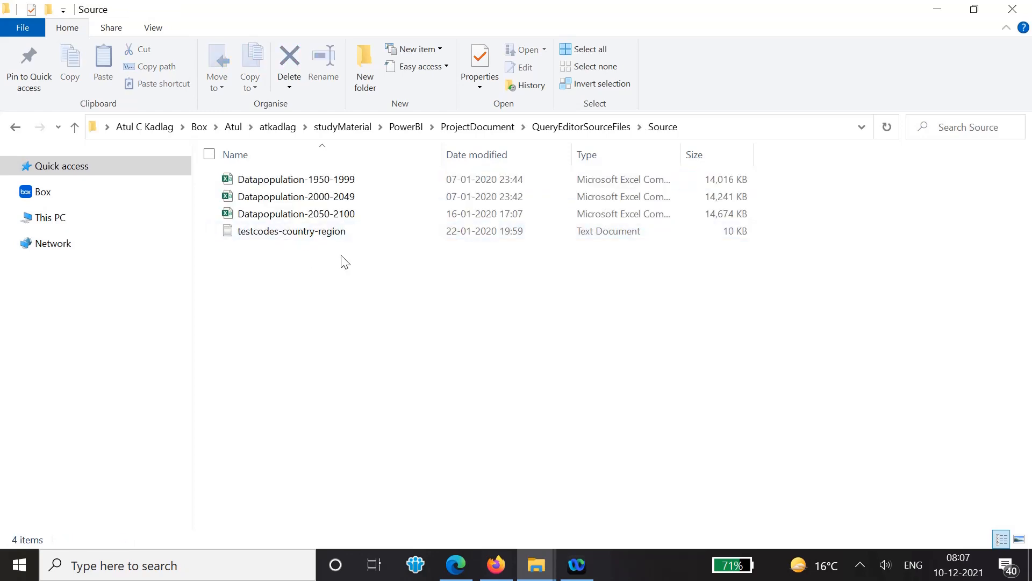
click(364, 181)
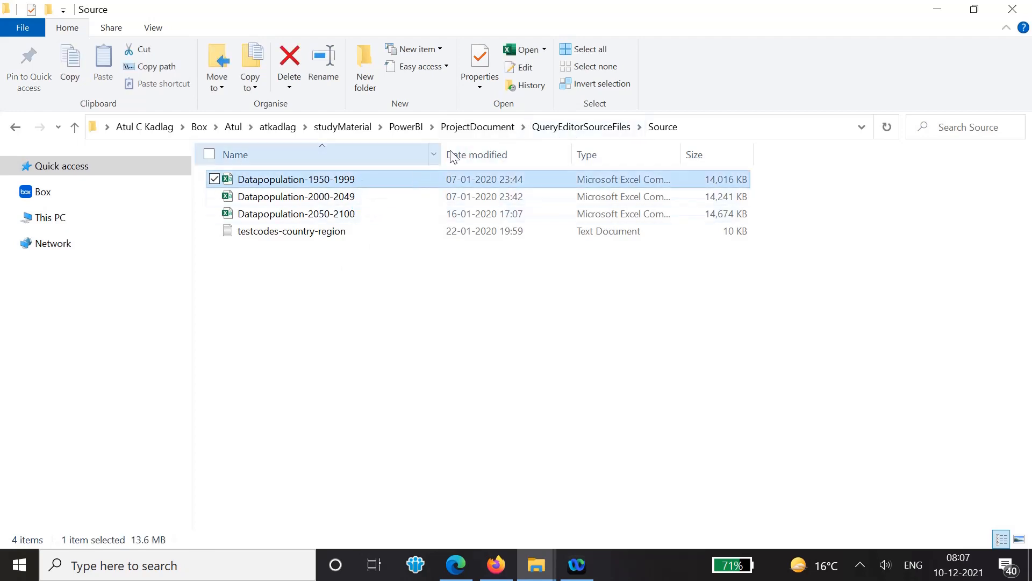
click(497, 128)
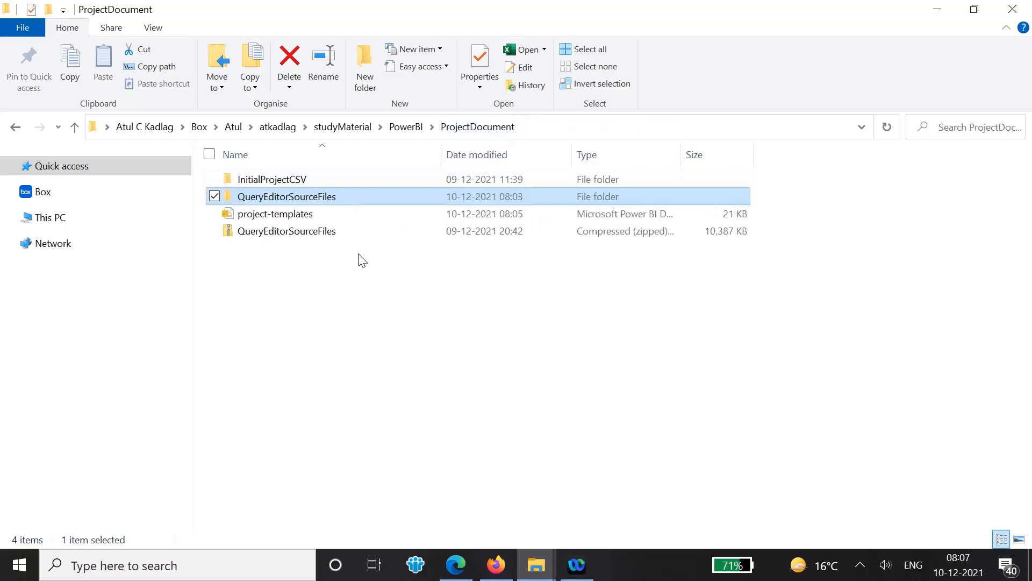
click(283, 241)
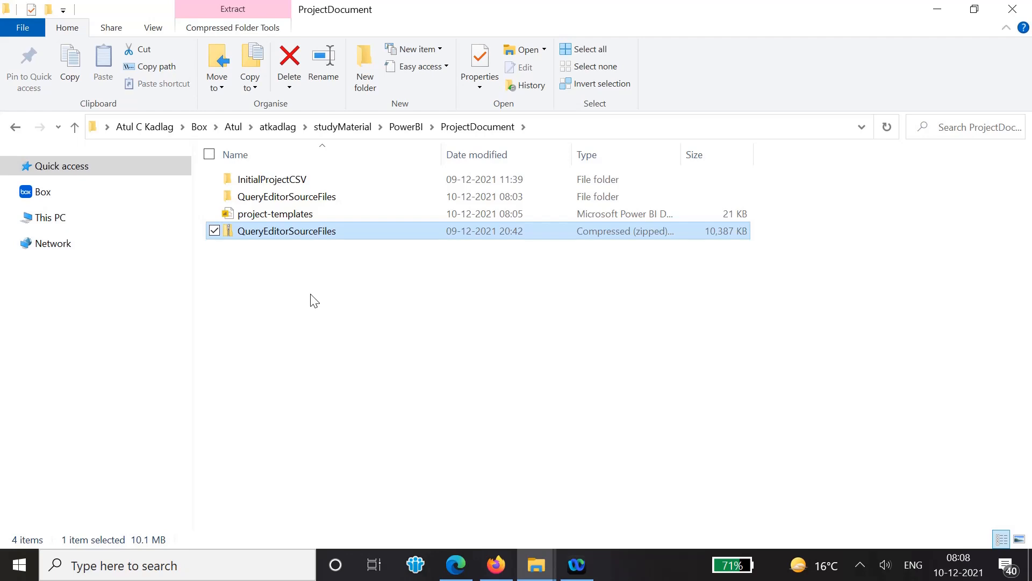
- Open the project-templates report in Power BI Desktop and launch its Power Query Editor
double_click(274, 215)
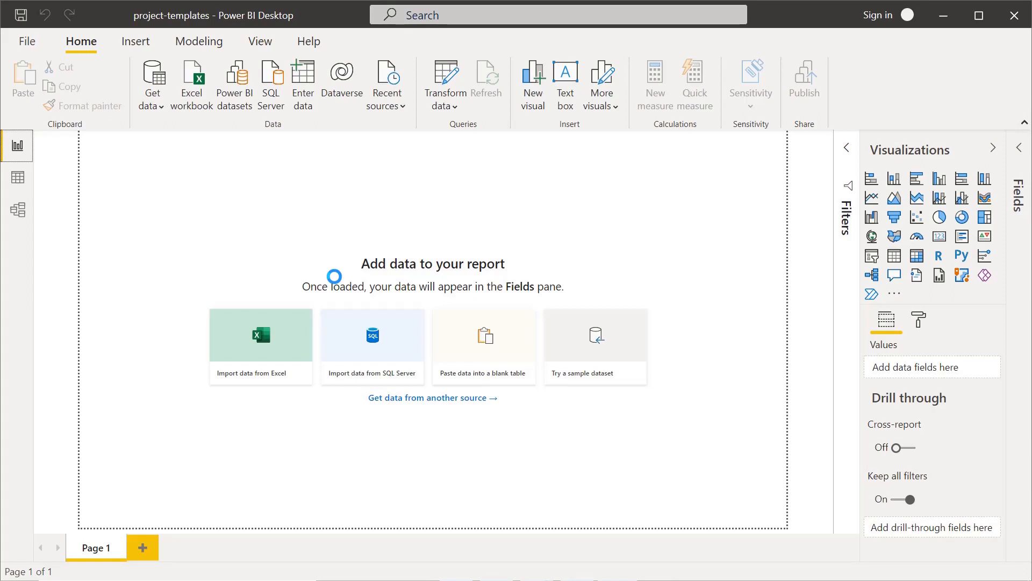
click(156, 107)
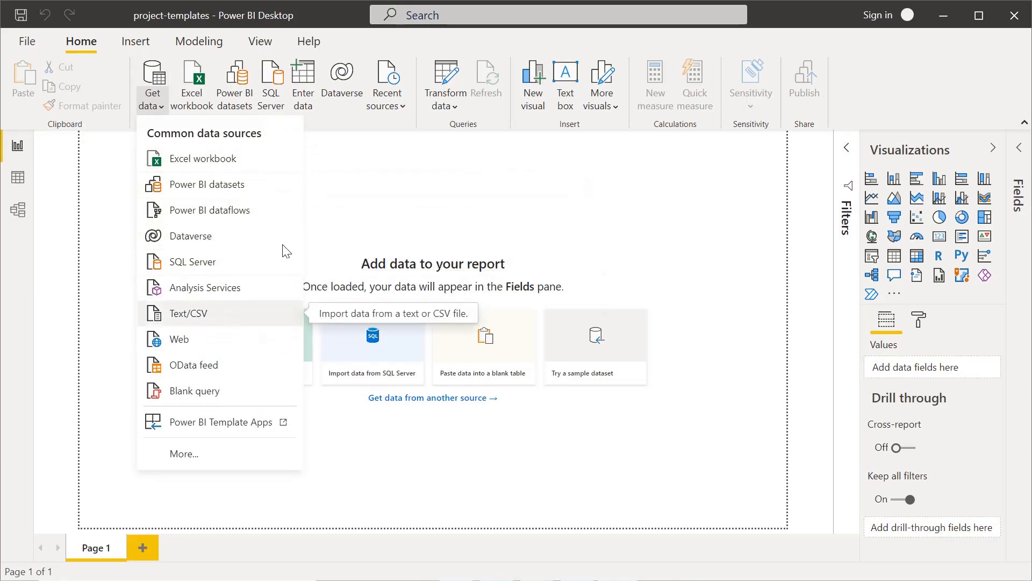
click(367, 199)
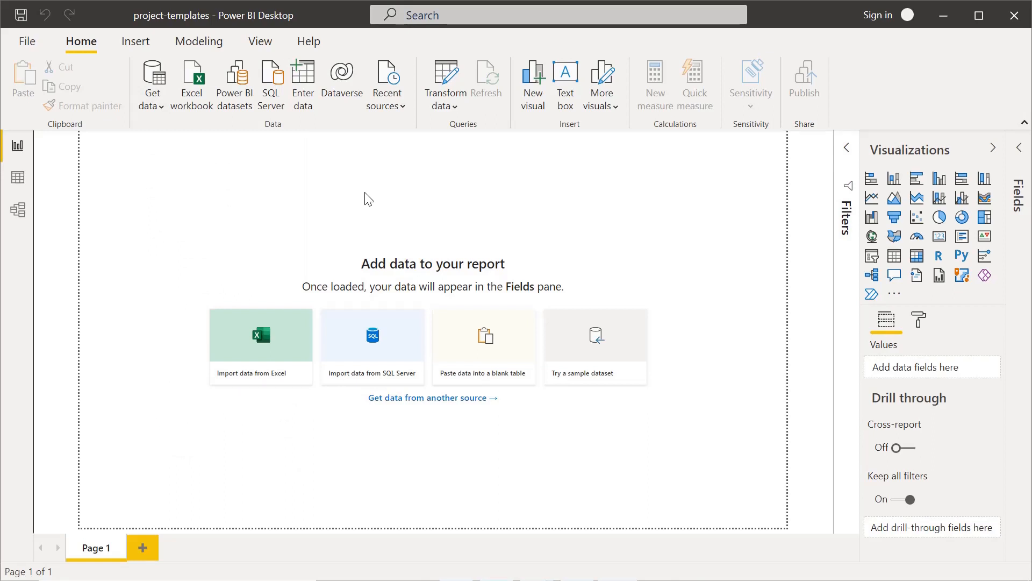
click(459, 112)
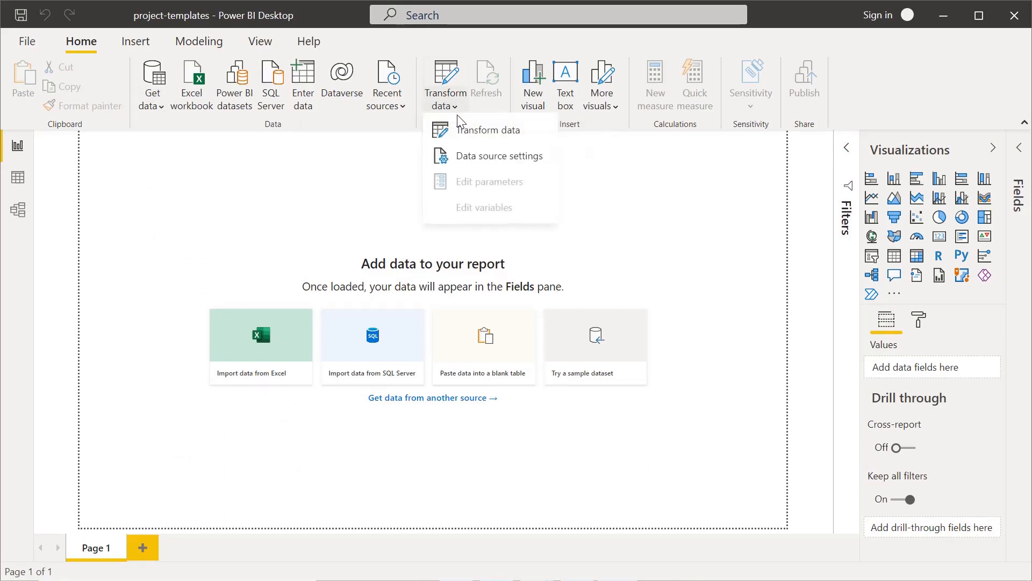
click(489, 141)
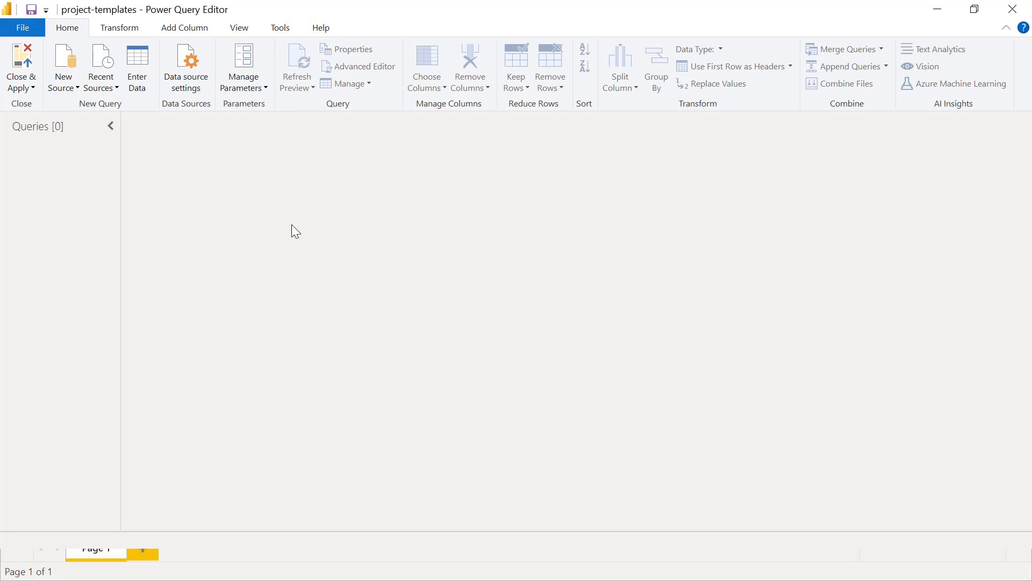
- Connect to a new Text/CSV source and open Datapopulation-1950-1999 from the QueryEditorSourceFiles Source folder for preview
click(78, 88)
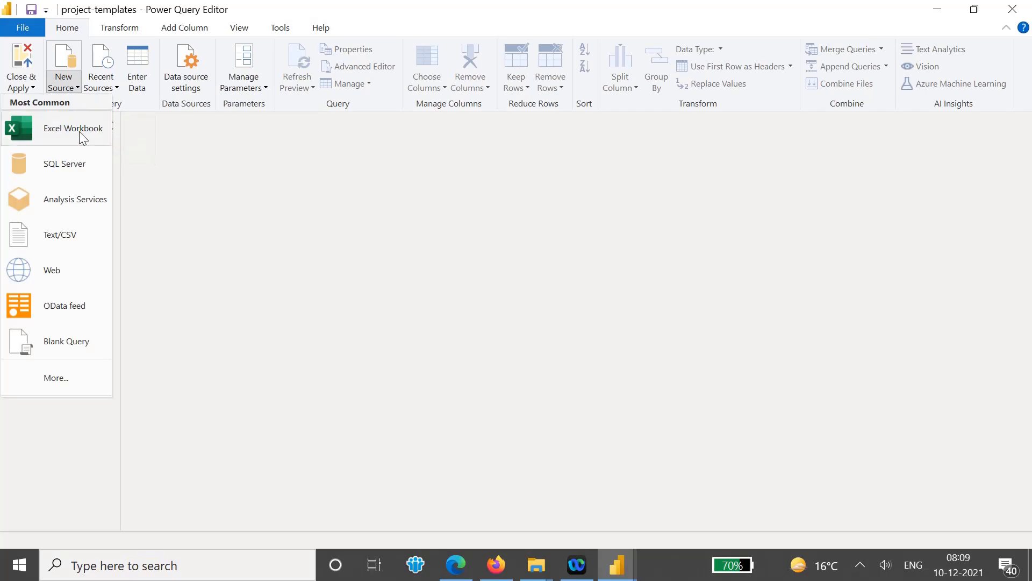
click(68, 60)
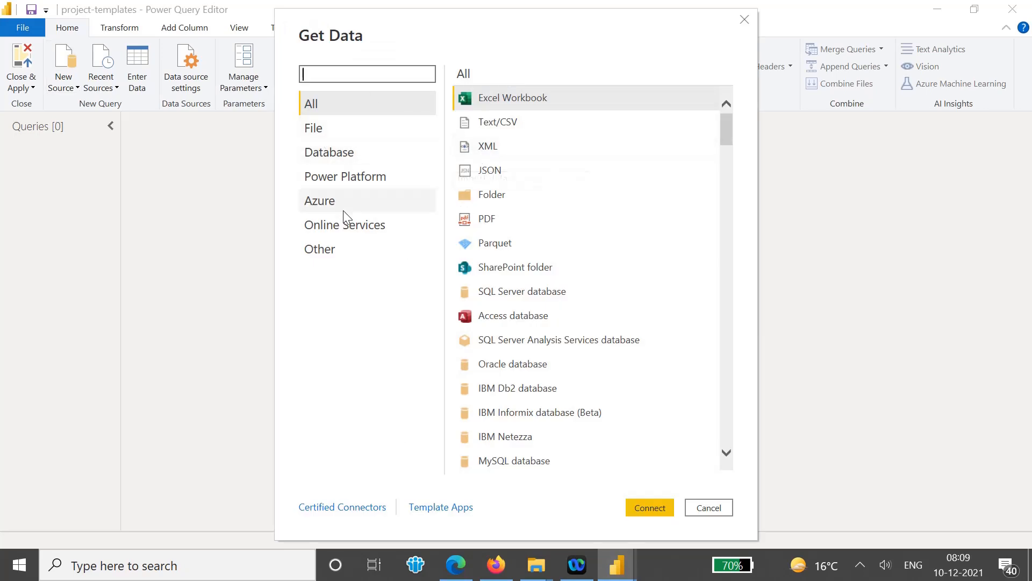
click(493, 127)
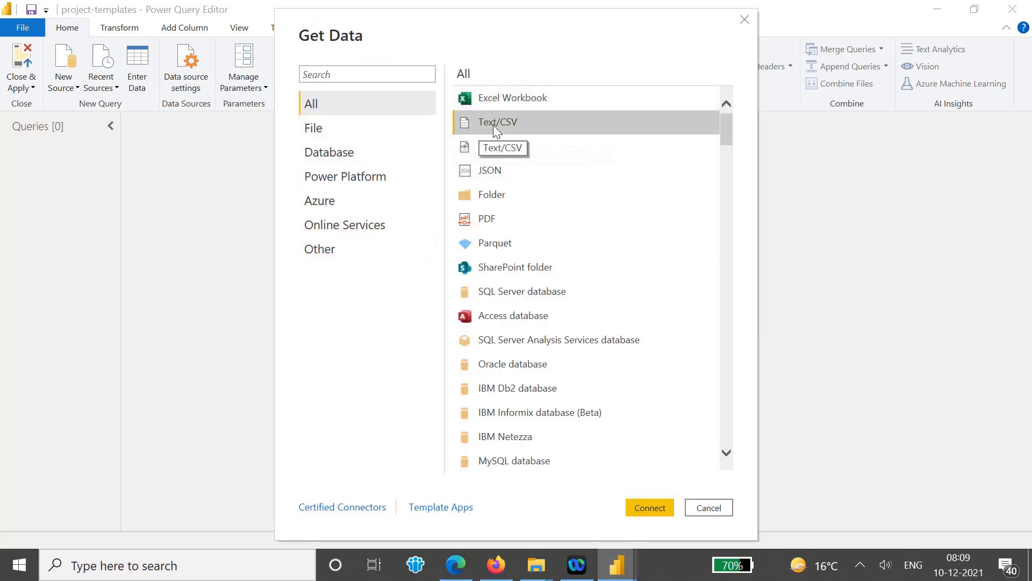
click(664, 510)
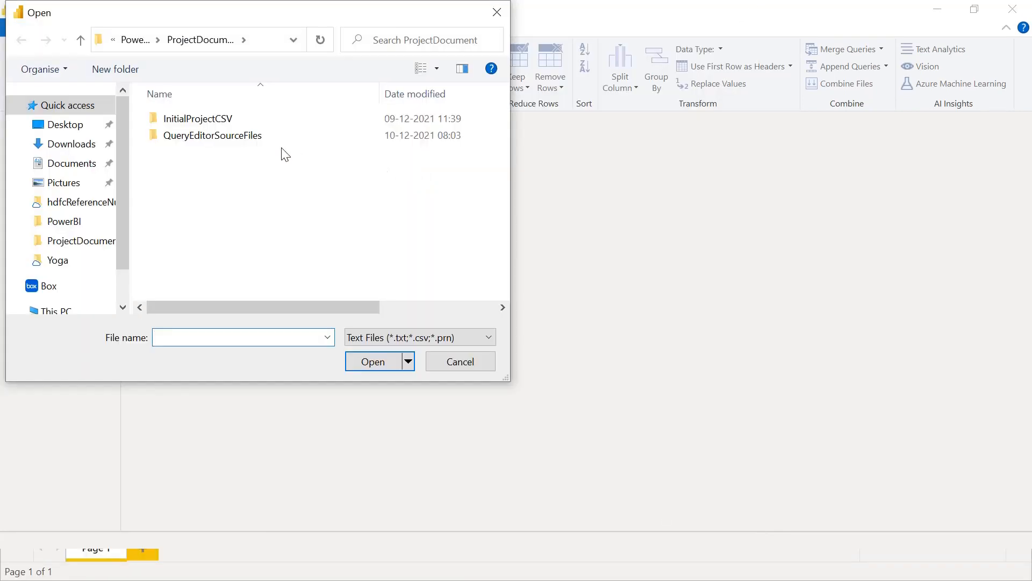
double_click(229, 116)
double_click(229, 117)
click(236, 124)
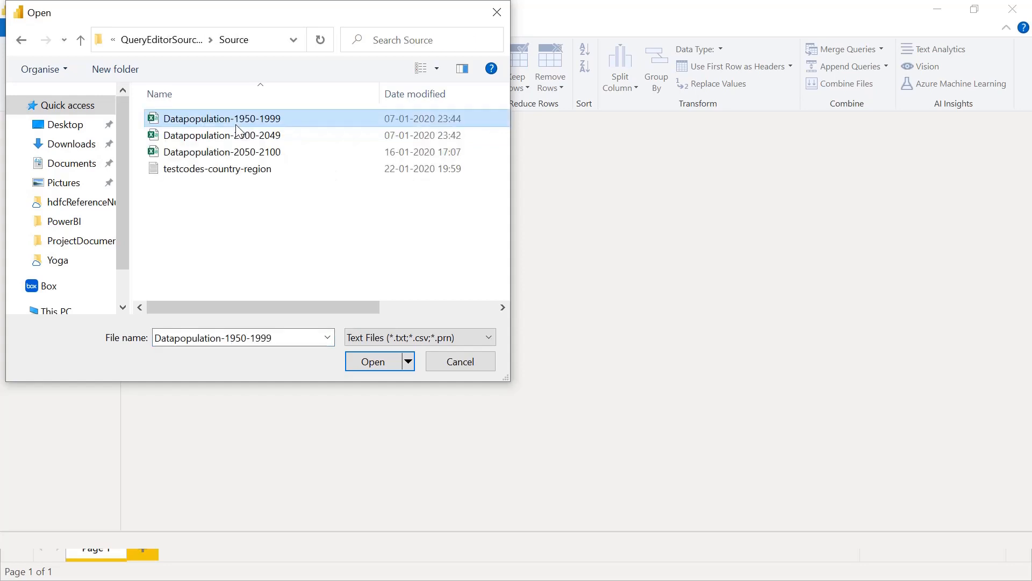
click(363, 367)
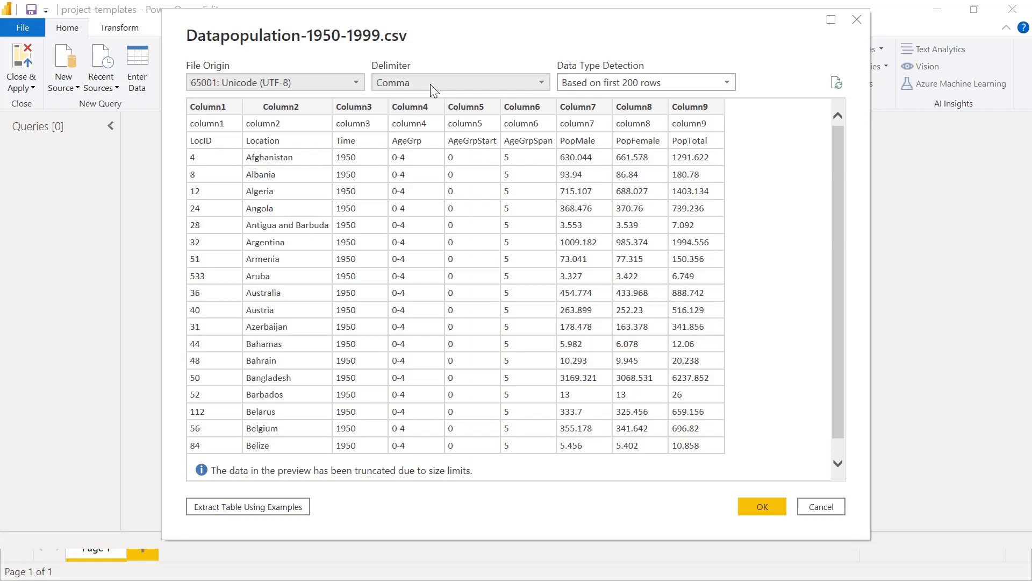
- Review the import's delimiter options and examine the separators between values in the raw Datapopulation-1950-1999 file in Notepad
click(541, 86)
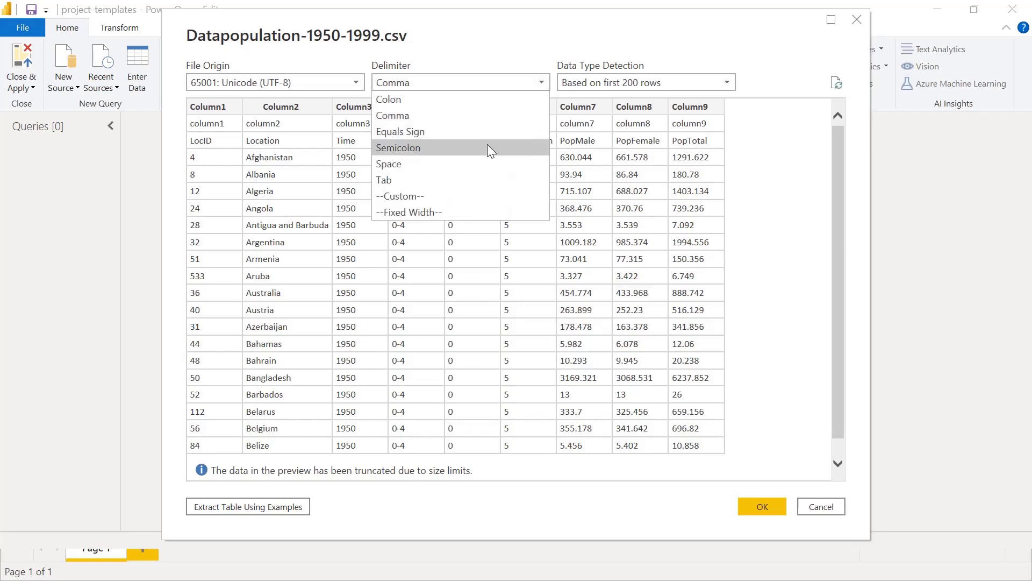
click(534, 66)
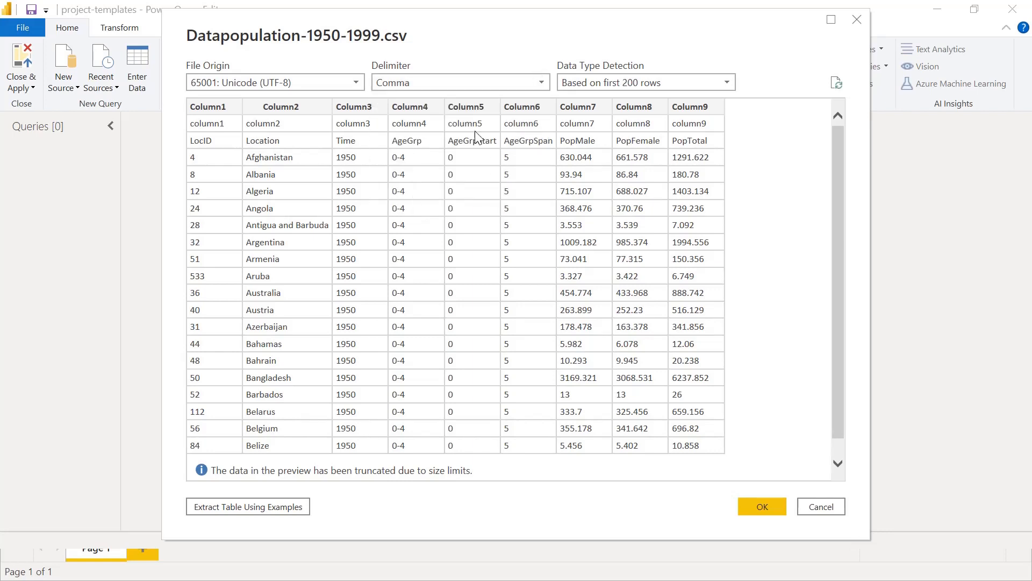
key(alt+Tab)
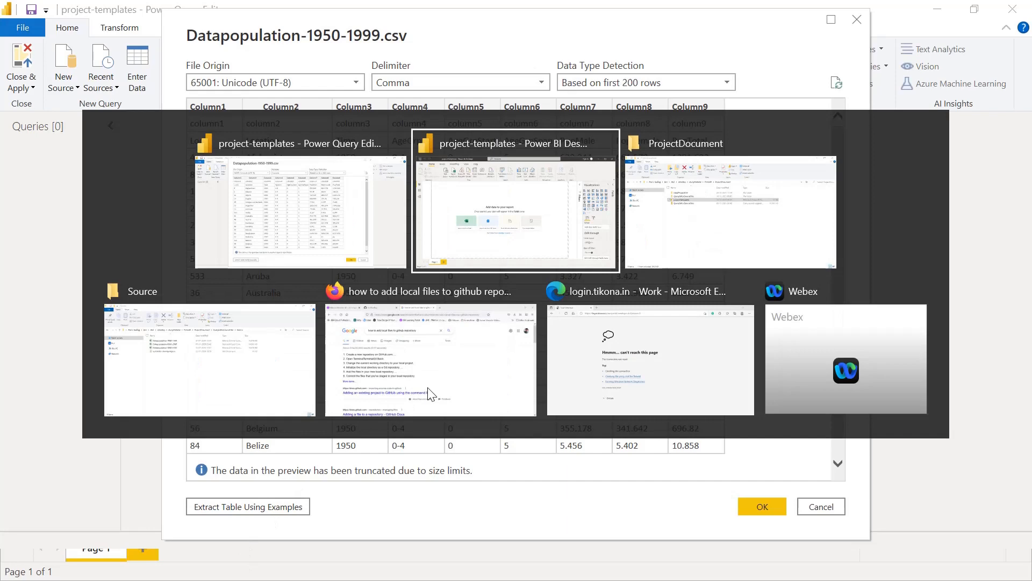
key(Tab)
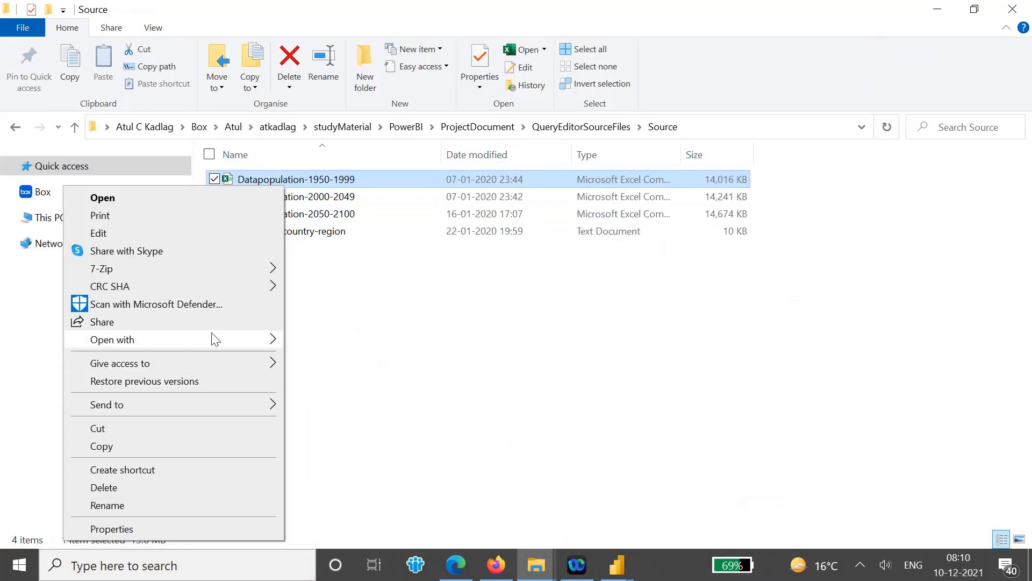
mouse_move(215, 339)
click(323, 363)
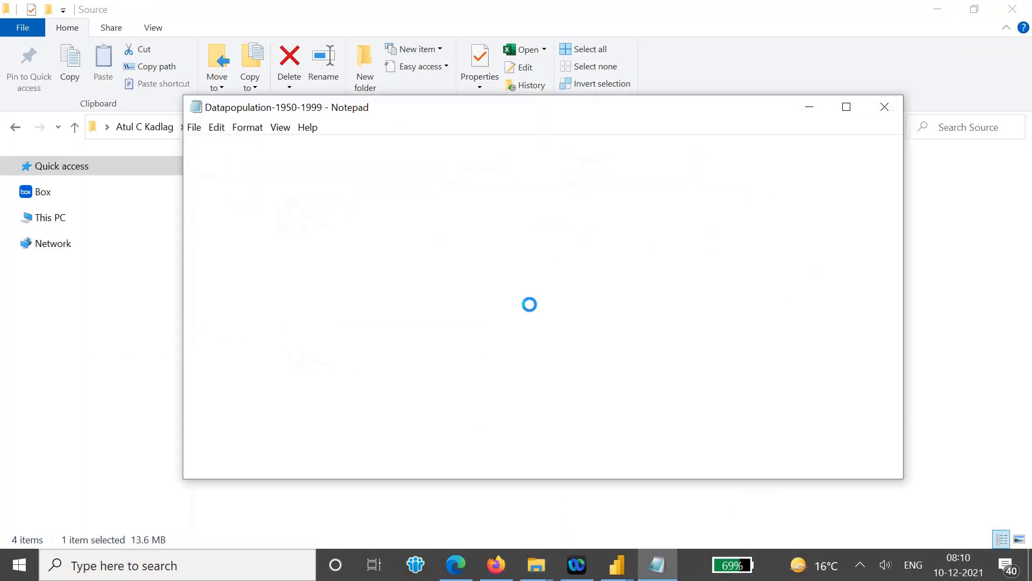
click(213, 171)
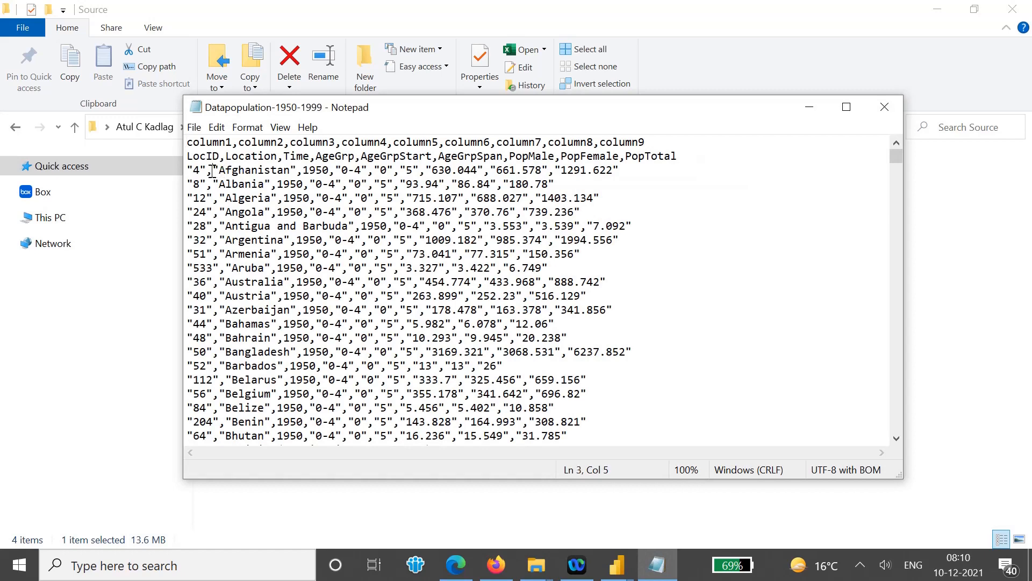
click(204, 171)
drag(205, 171, 297, 171)
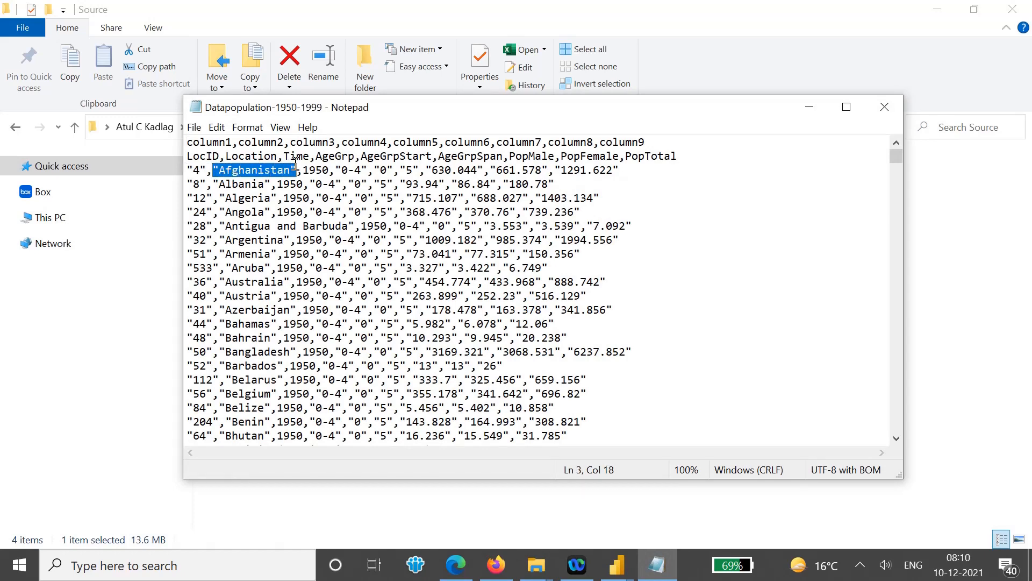
drag(214, 171, 207, 171)
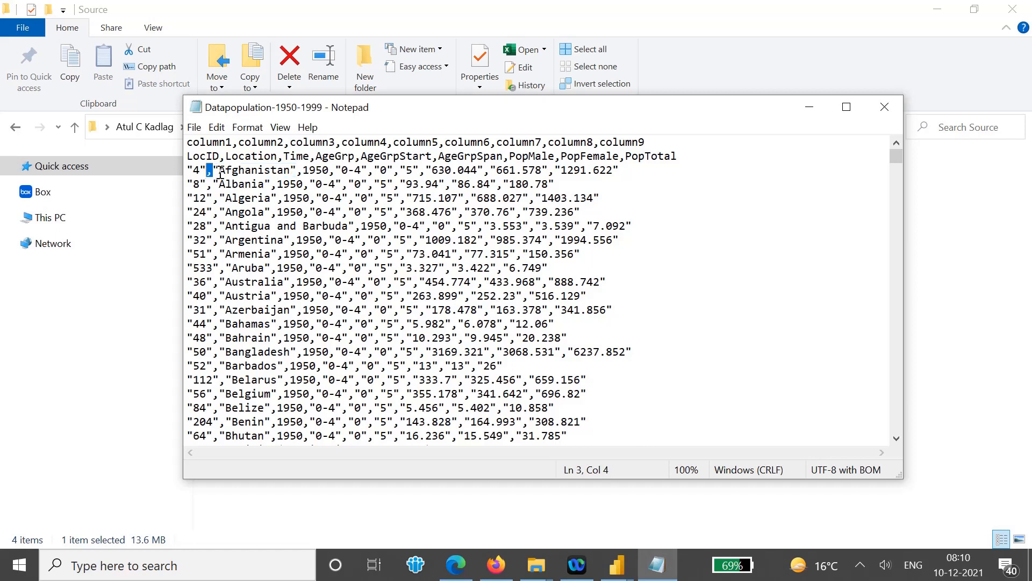
drag(297, 171, 399, 171)
click(427, 171)
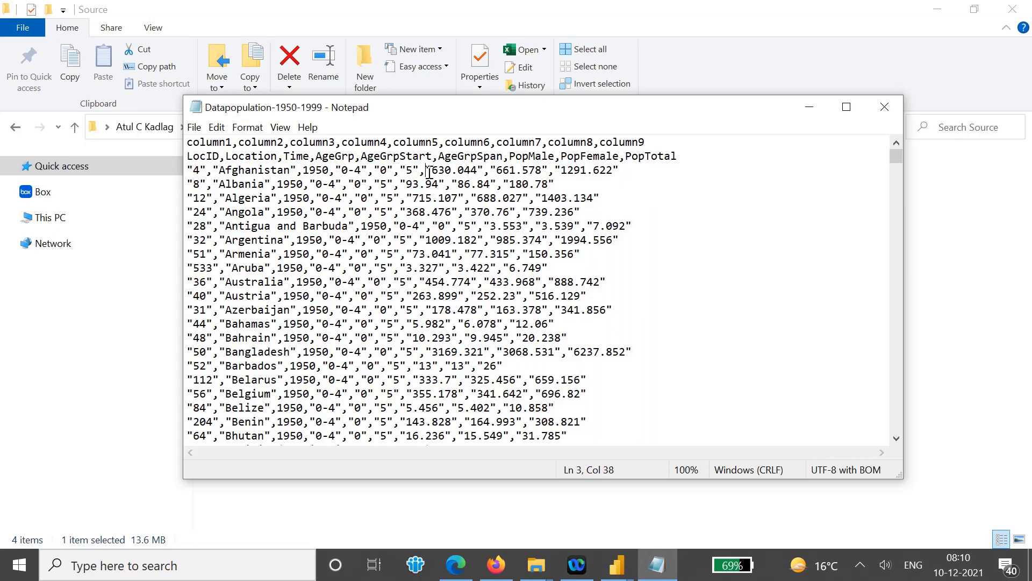
click(892, 109)
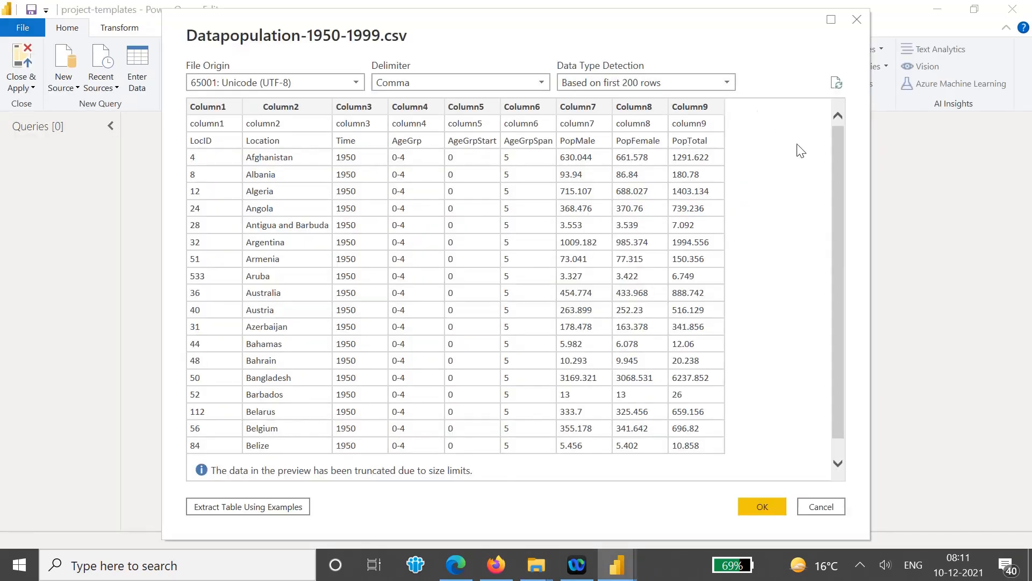
- Check the rest of the Datapopulation-1950-1999 preview and import it as a comma-delimited query
drag(836, 169, 829, 258)
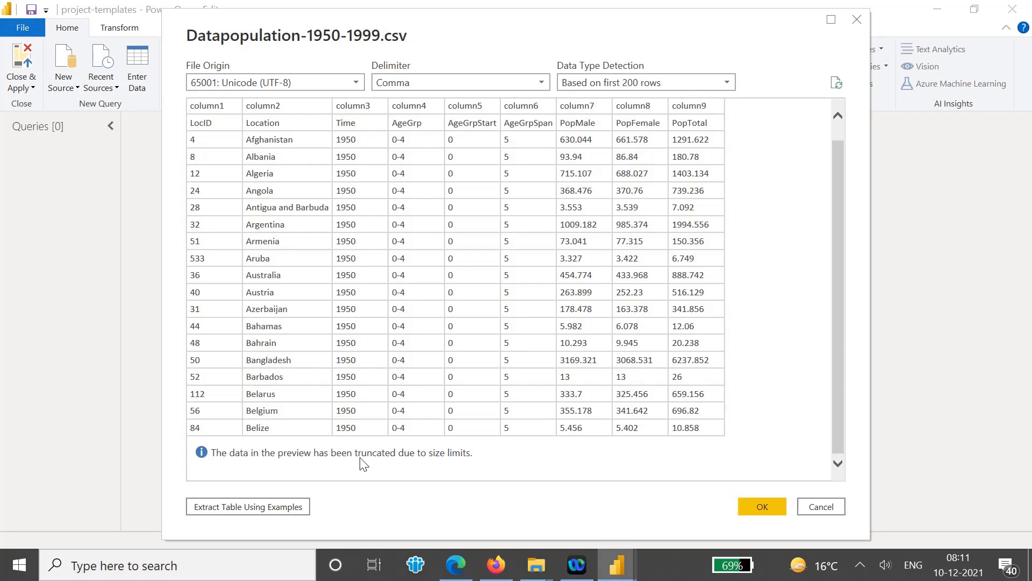
click(775, 507)
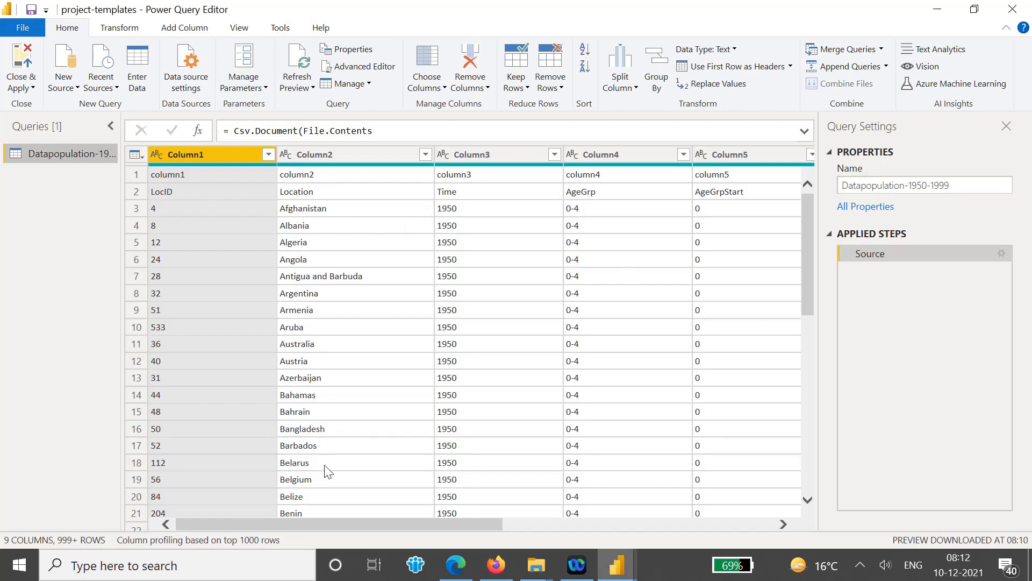
- Import the Datapopulation-2000-2049 CSV file as a new query with the comma delimiter
click(77, 88)
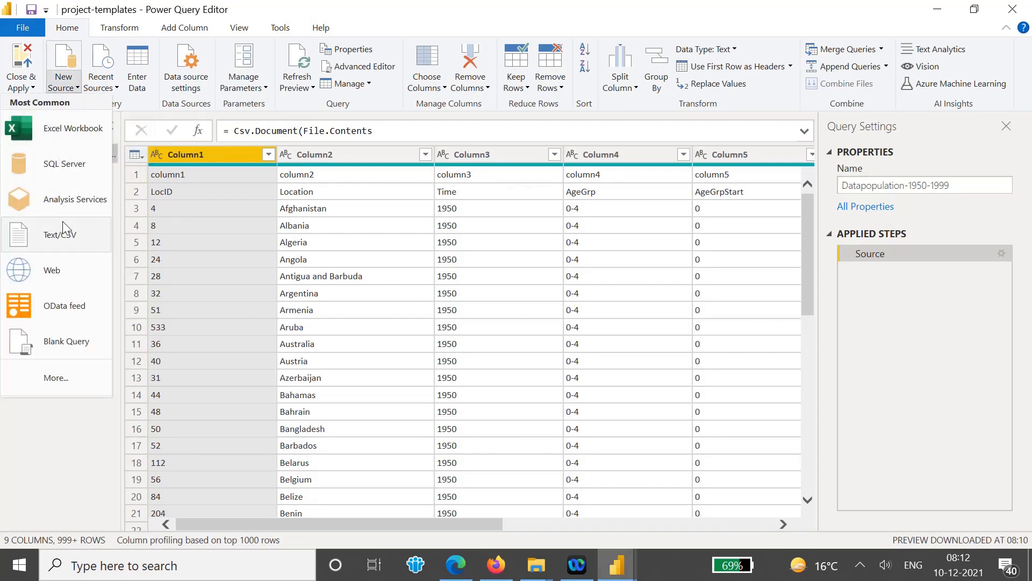
click(66, 236)
click(204, 135)
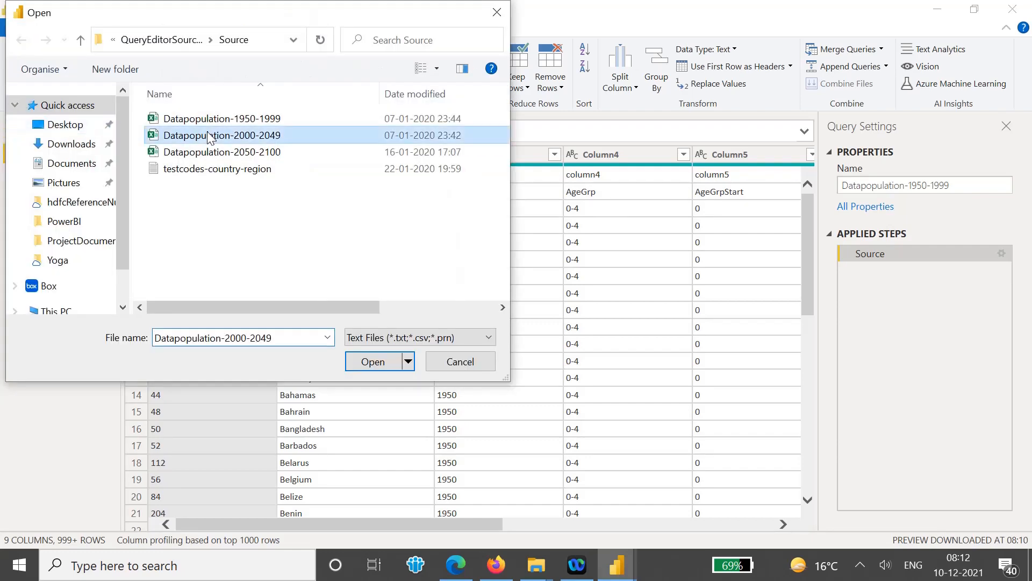
click(387, 362)
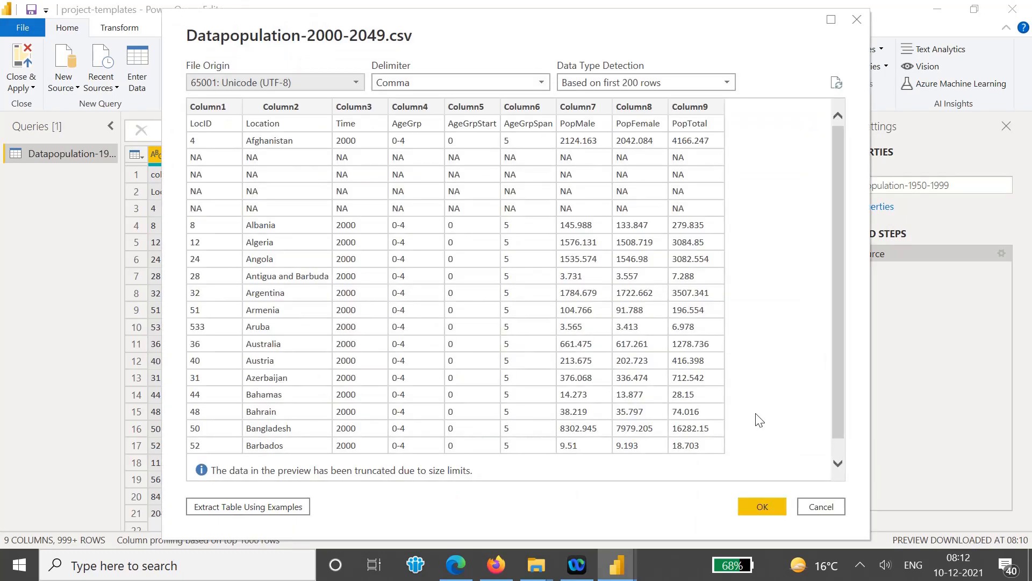
click(759, 505)
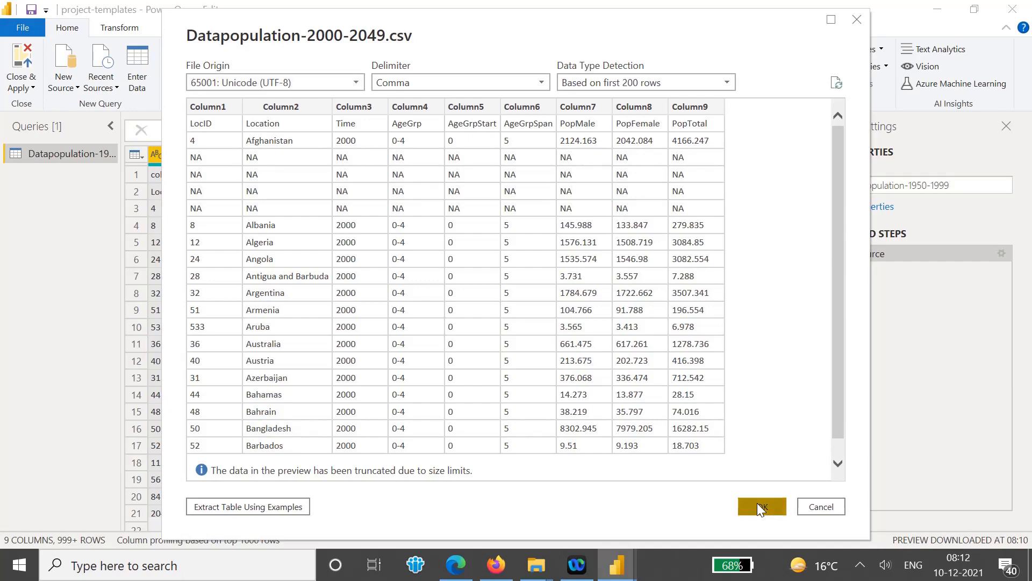
- Import the Datapopulation-2050-2100 file from the Source folder as a new Text/CSV query
click(74, 86)
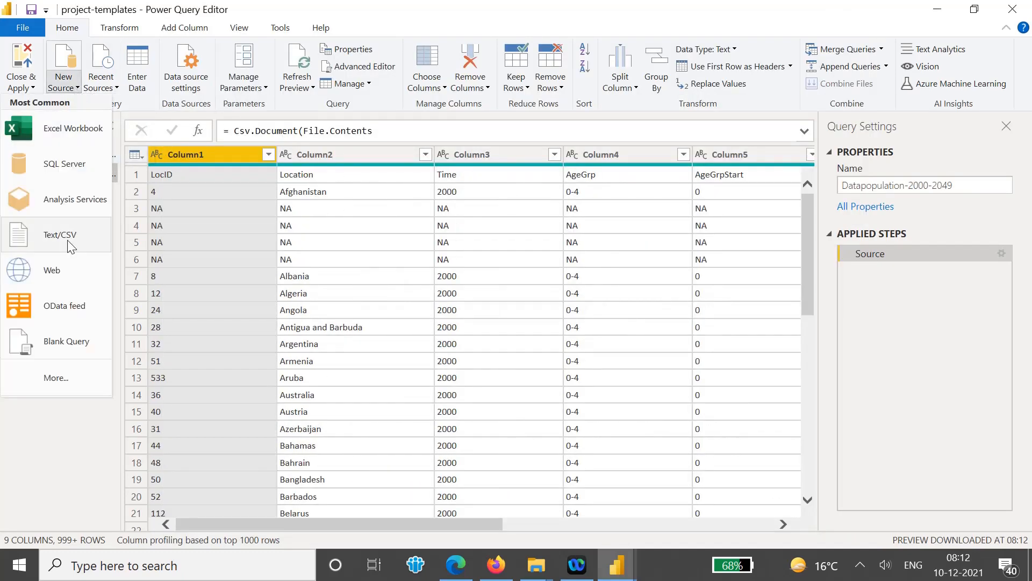
click(66, 235)
click(276, 153)
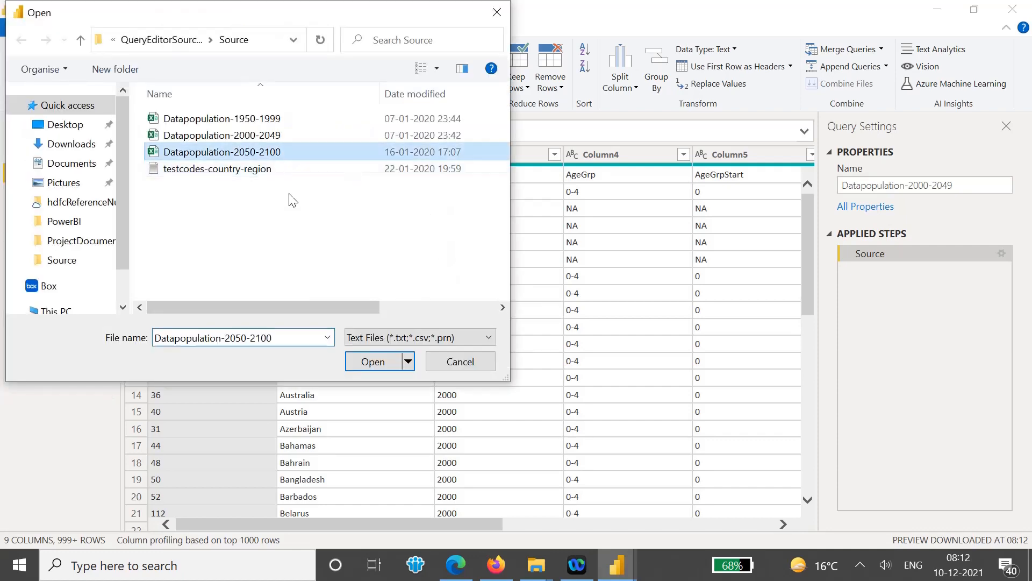
click(372, 361)
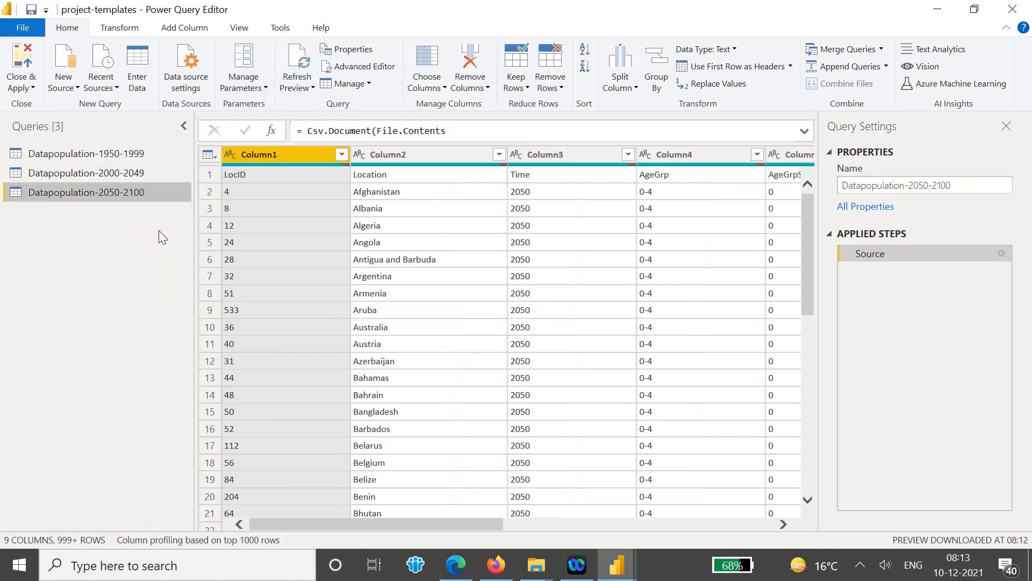
- Examine the rows and columns of the Datapopulation-1950-1999, Datapopulation-2000-2049 and Datapopulation-2050-2100 queries to compare their structure
click(129, 154)
click(122, 173)
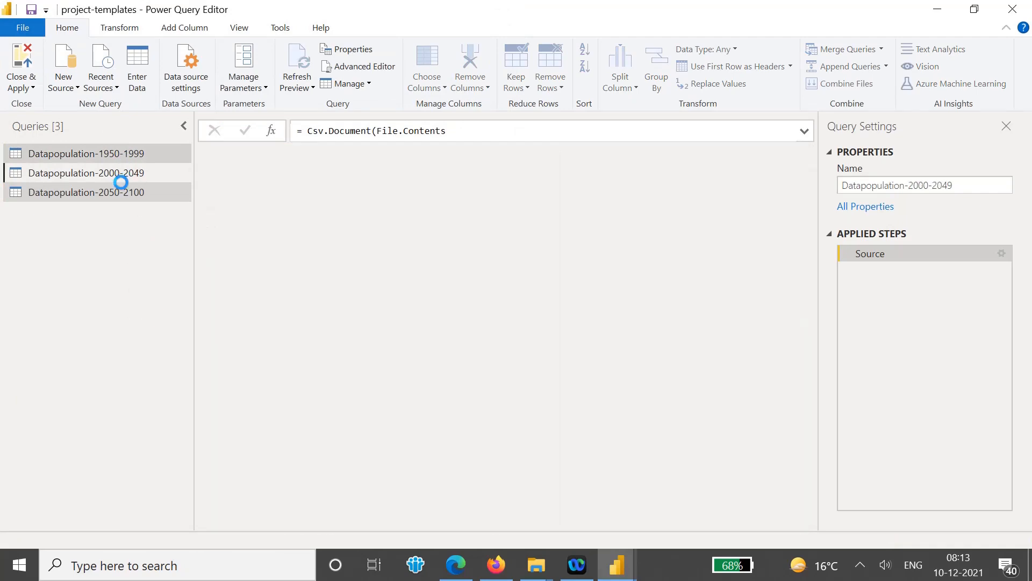
click(122, 187)
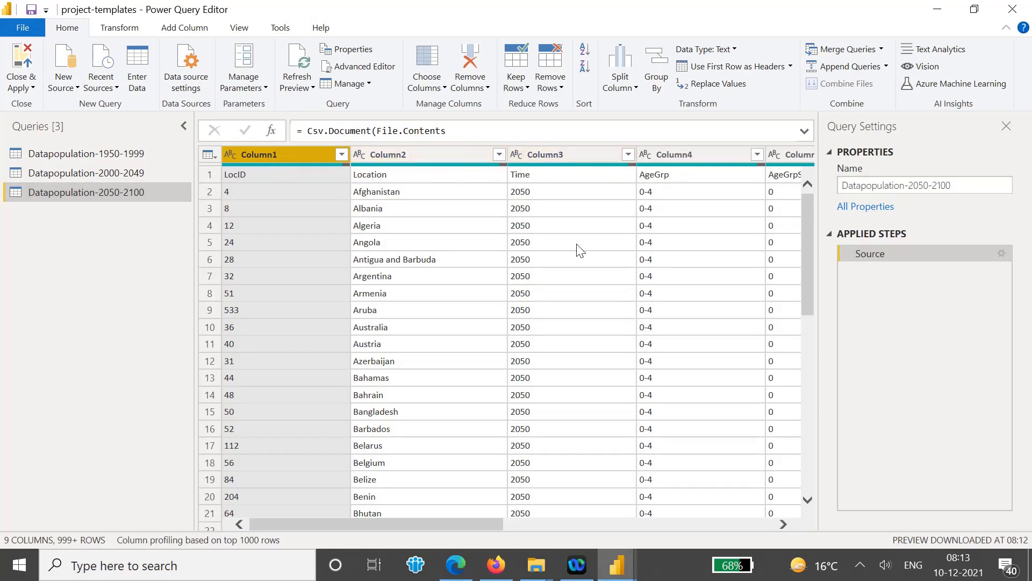
scroll(811, 302, down, 10)
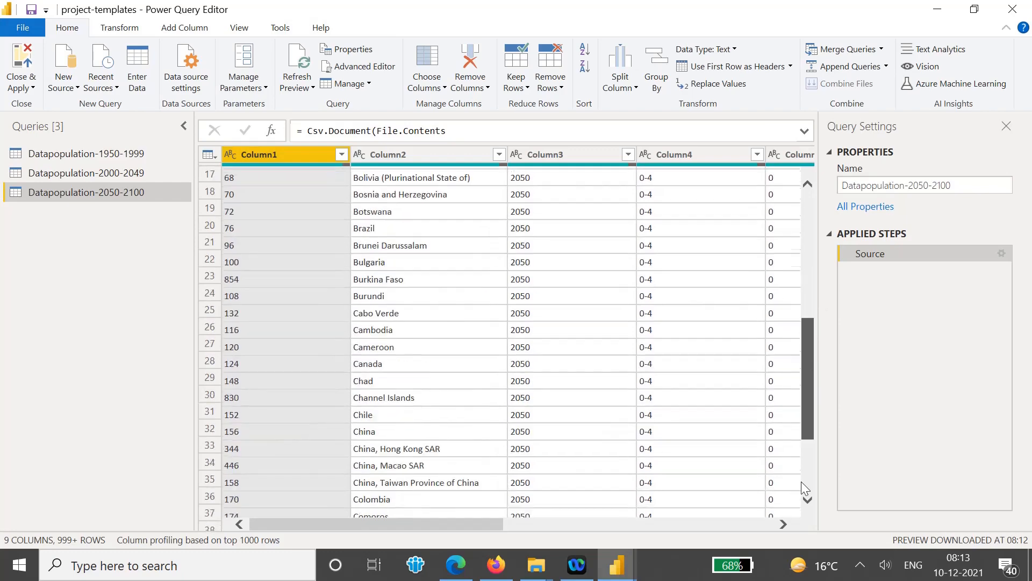
scroll(817, 323, up, 10)
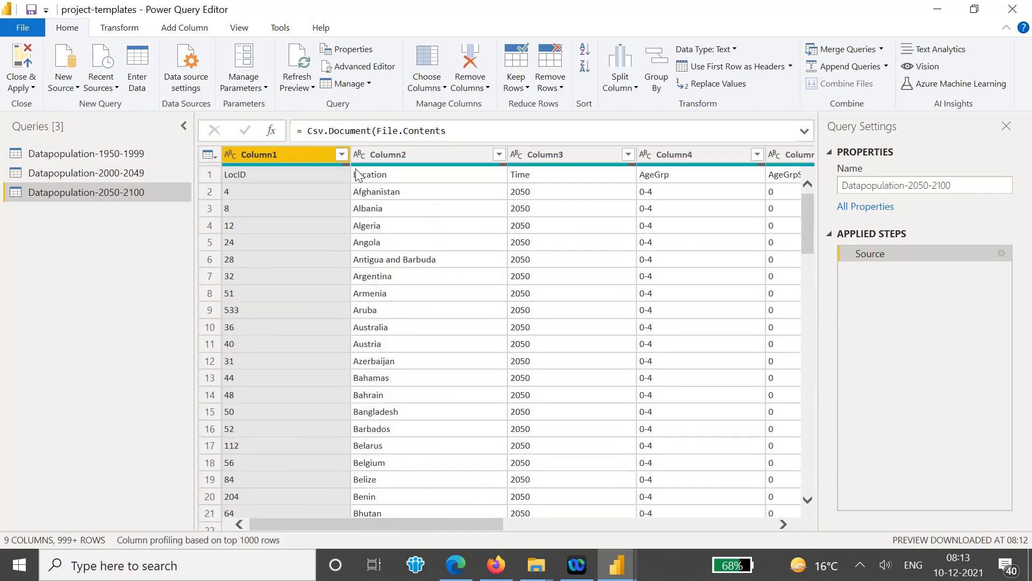
click(64, 172)
click(98, 155)
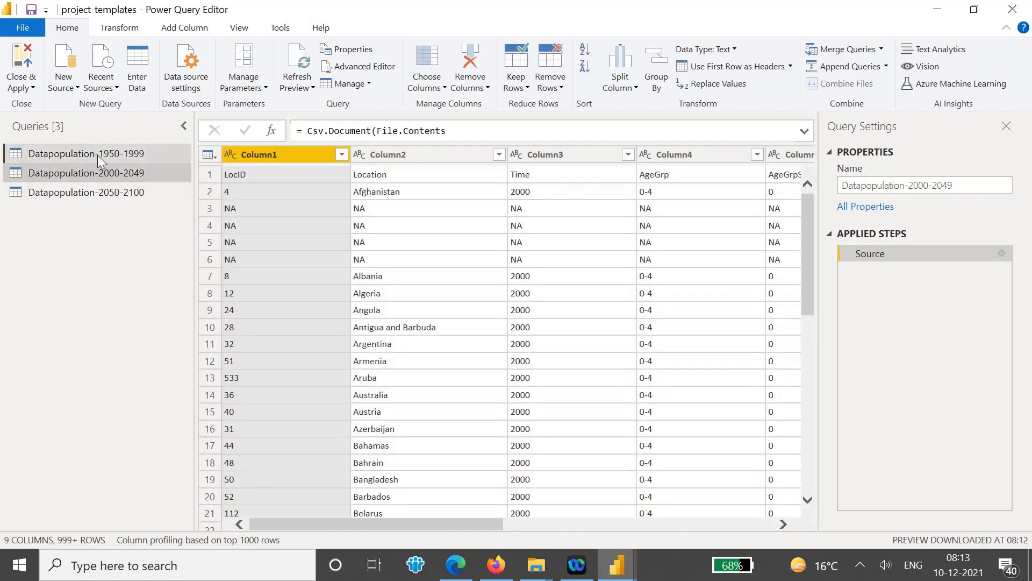
click(95, 174)
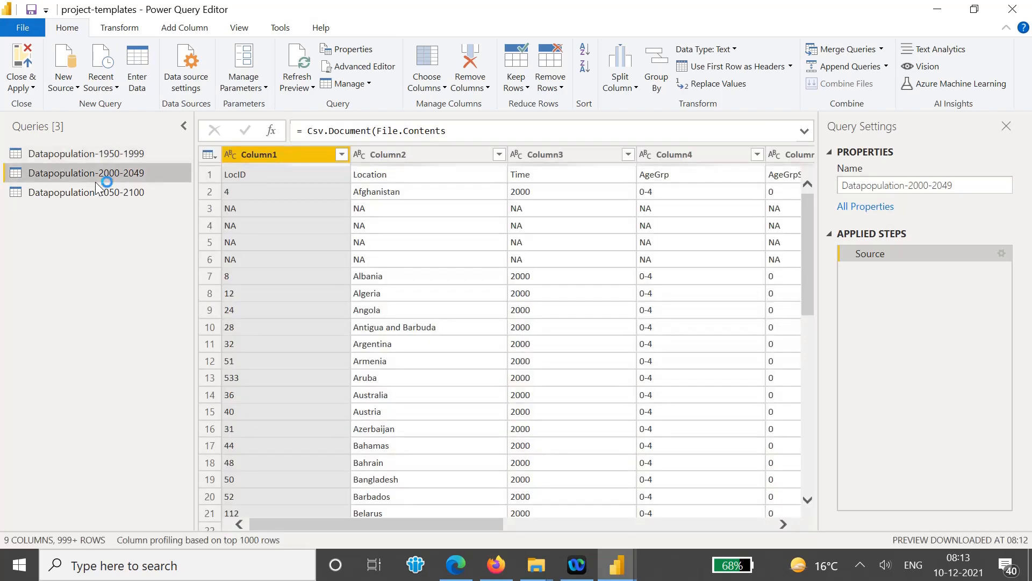
click(95, 189)
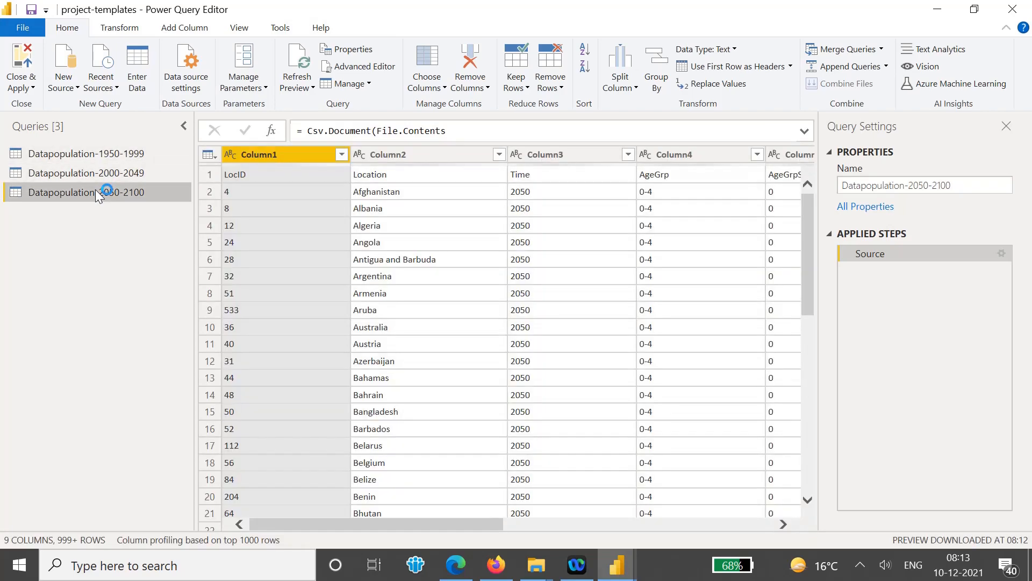